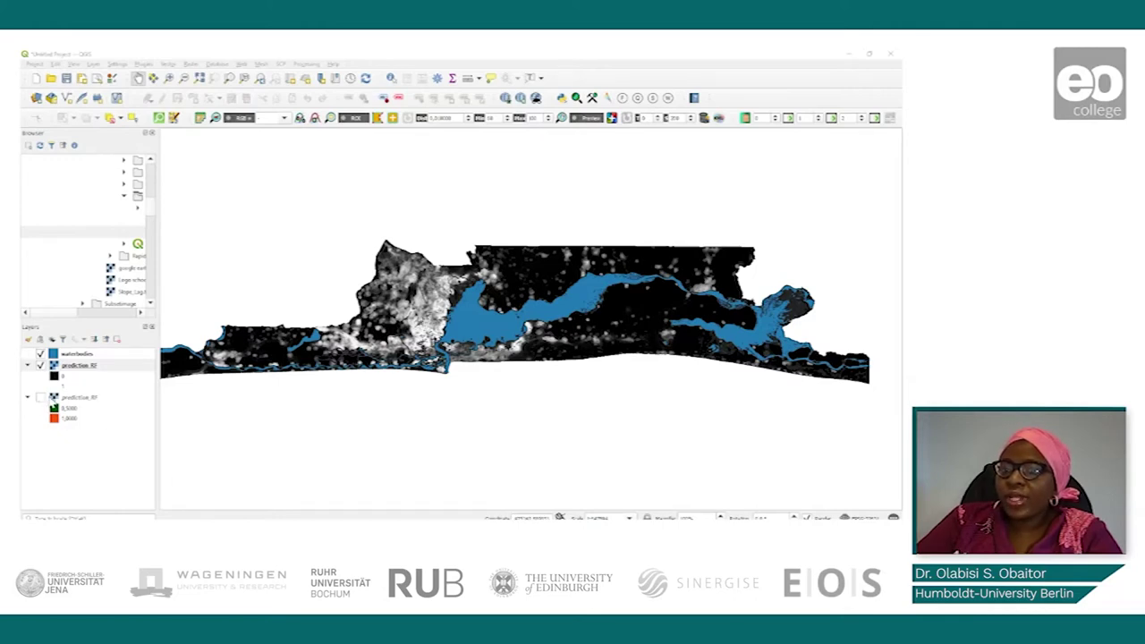
# Show the classified prediction_RF layer instead of the probability layer and zoom into the lagoon area
pyautogui.click(41, 398)
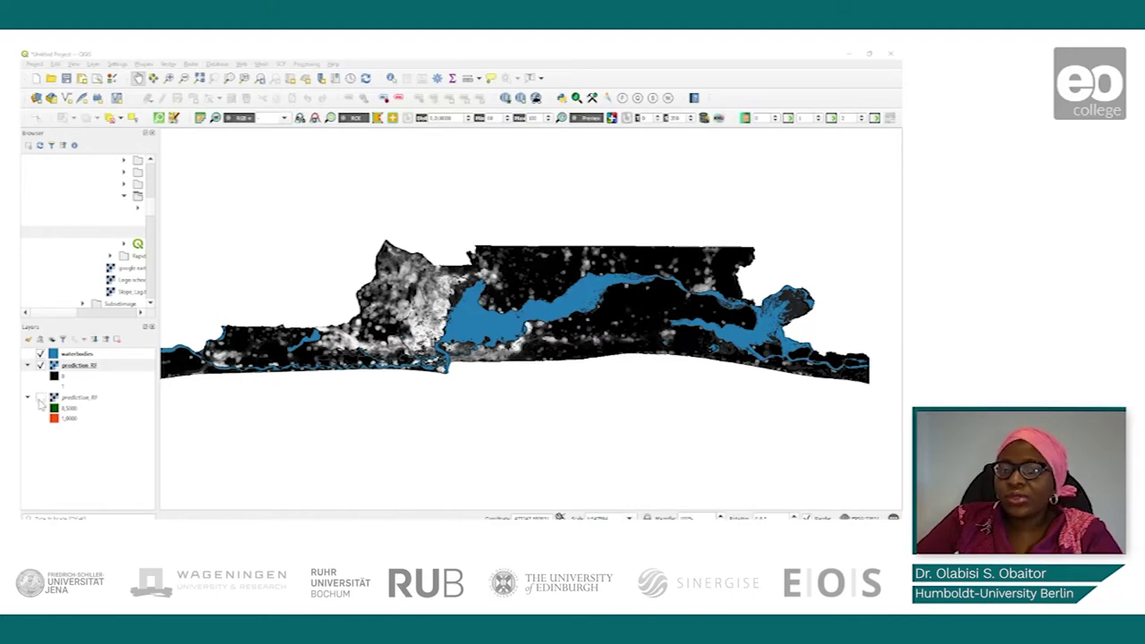
pyautogui.click(39, 366)
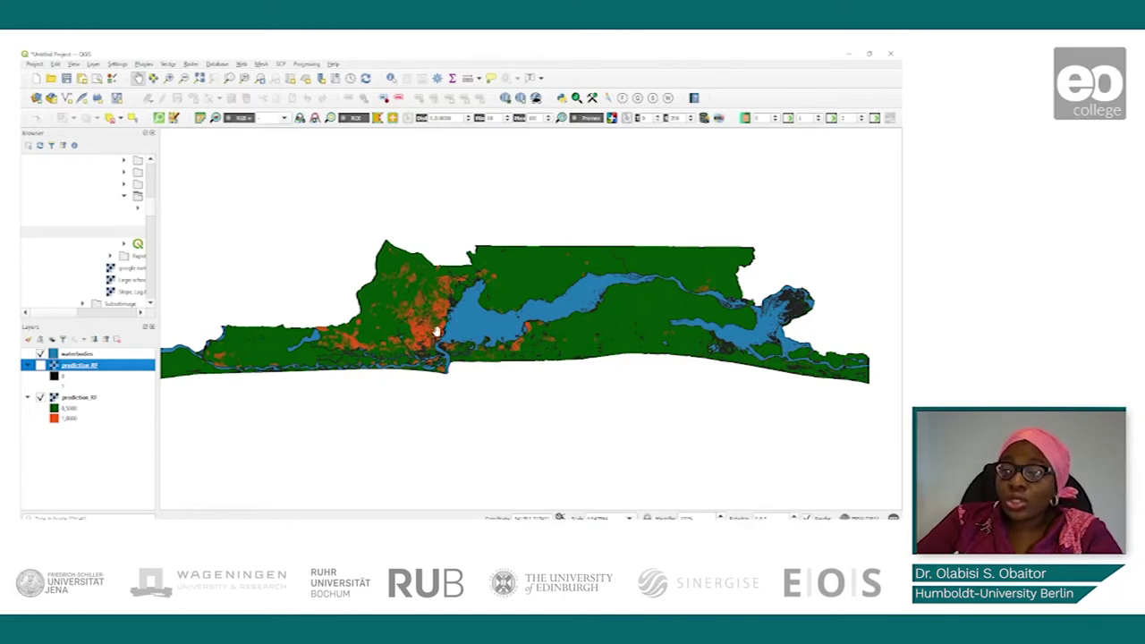
pyautogui.scroll(3, 438, 333)
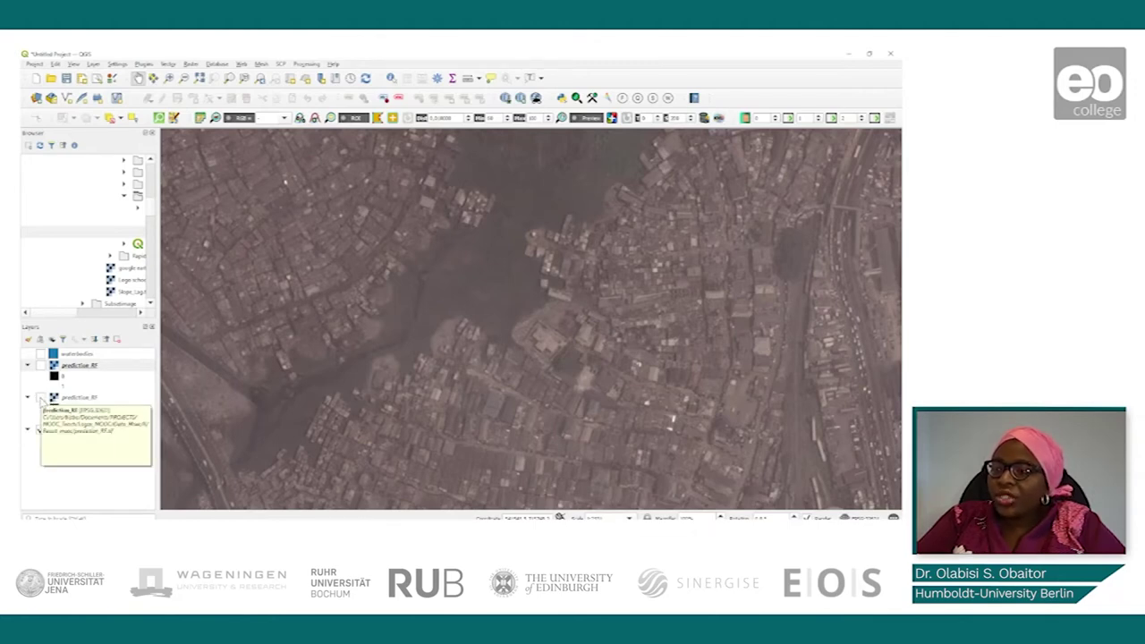
# Pan to a nearby dense settlement and briefly overlay the probability layer on the satellite imagery
pyautogui.moveTo(370, 371); pyautogui.dragTo(314, 401)
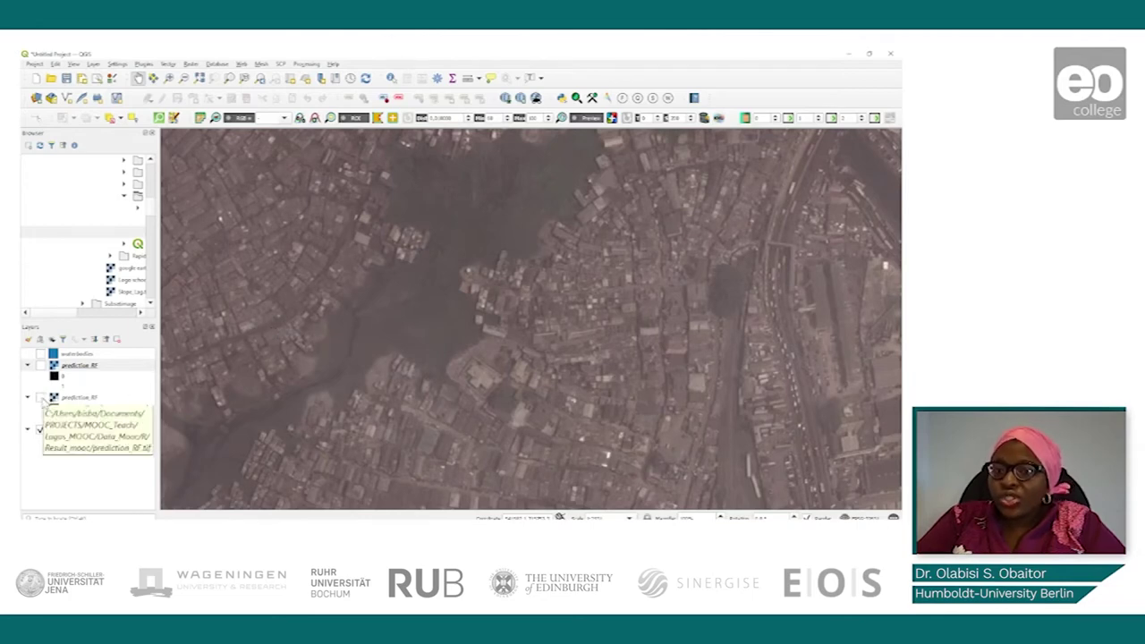
pyautogui.click(39, 365)
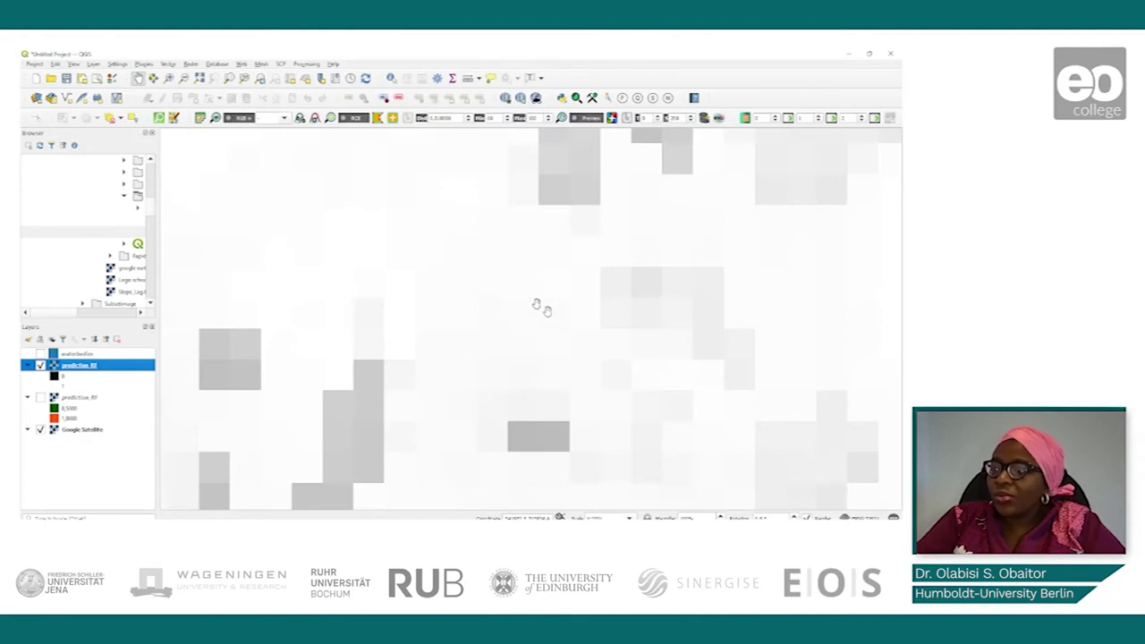
pyautogui.moveTo(610, 361); pyautogui.dragTo(601, 312)
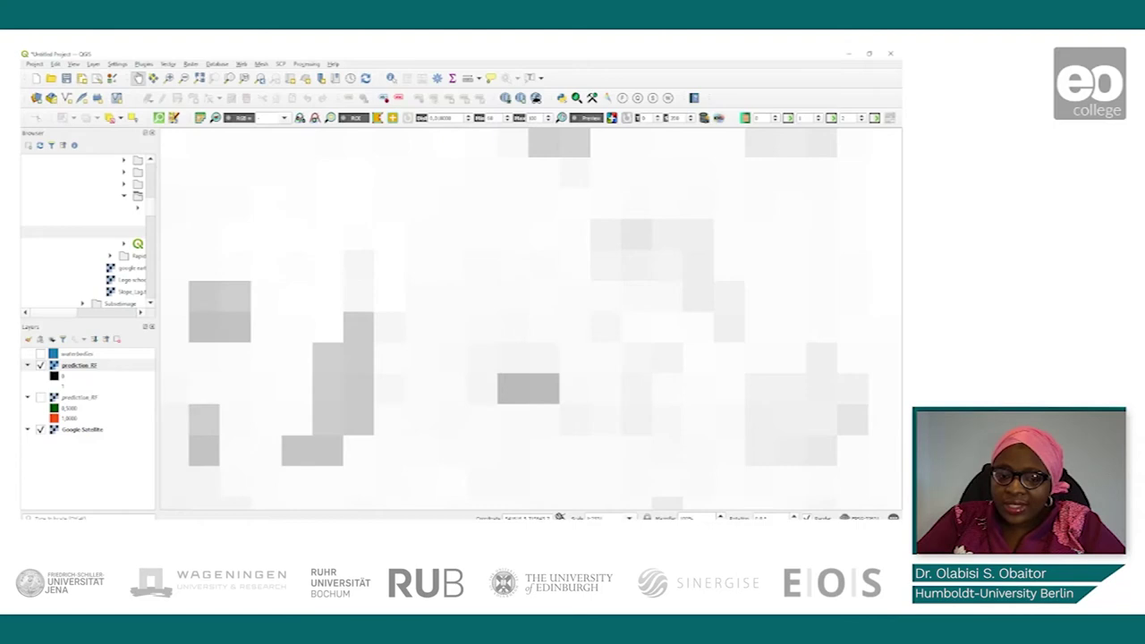
pyautogui.click(40, 365)
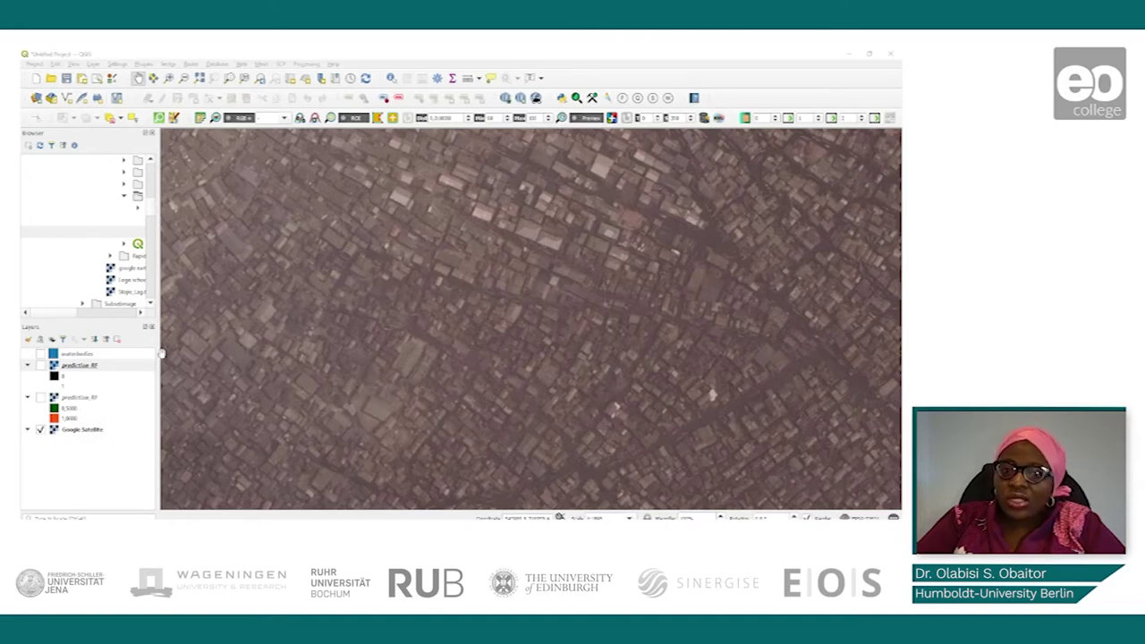
# Compare the probability and classified prediction_RF layers over the dense settlement, leaving both hidden
pyautogui.click(39, 366)
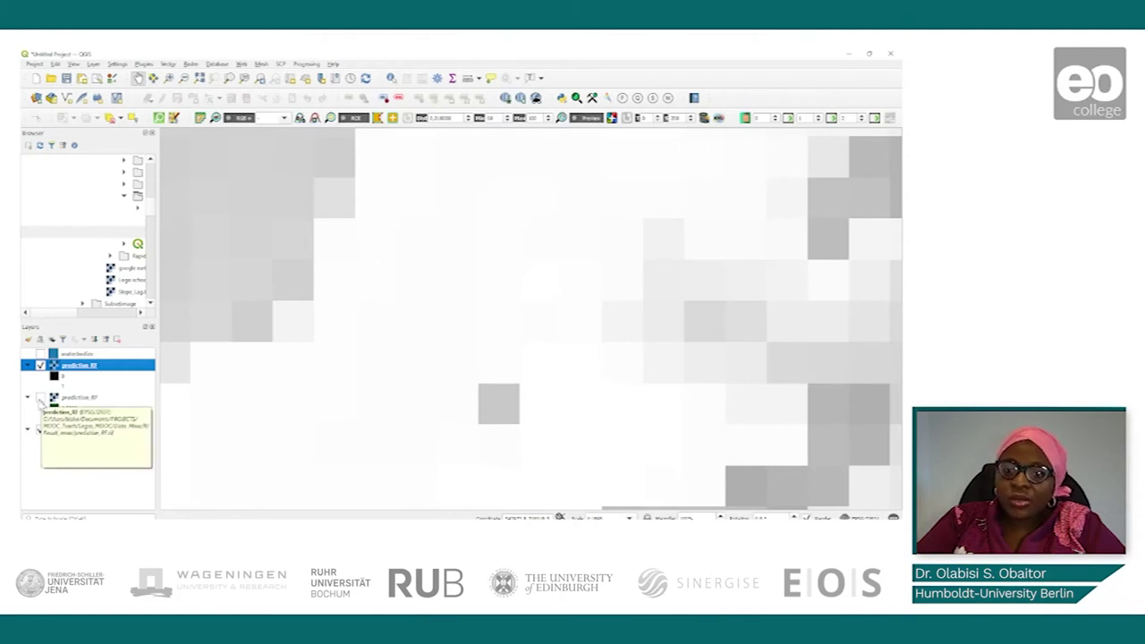
pyautogui.click(40, 365)
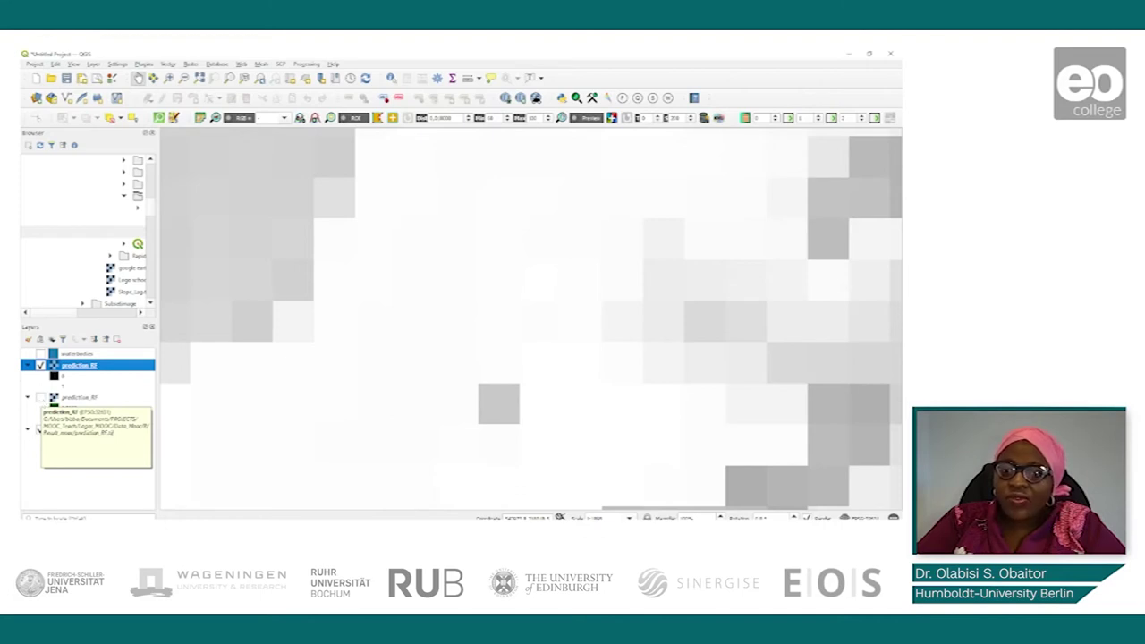
pyautogui.click(41, 398)
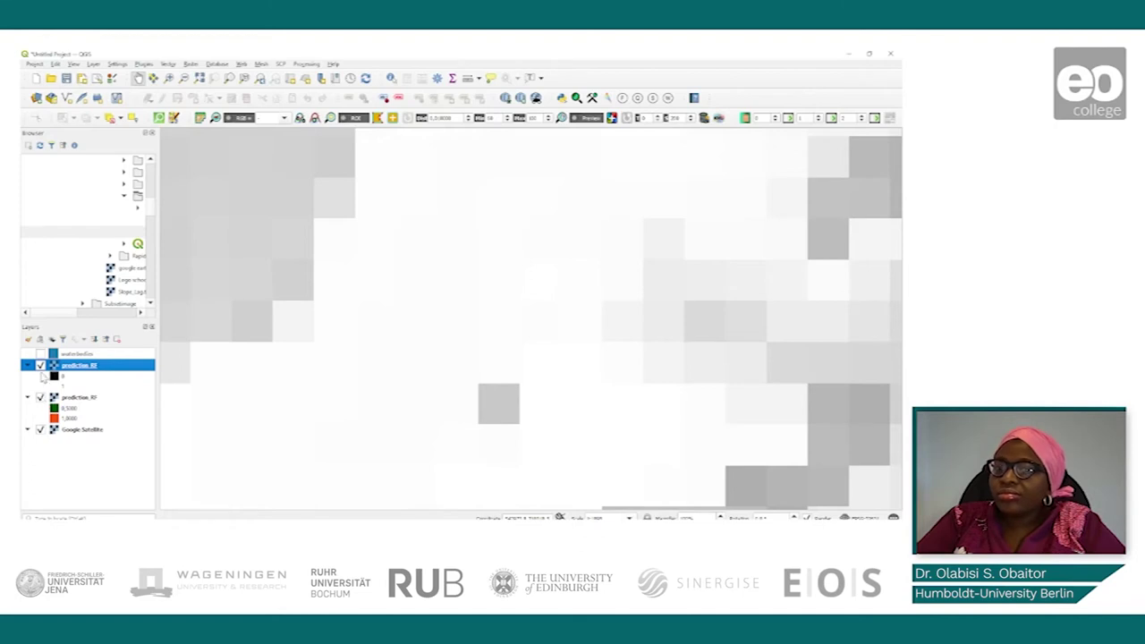
pyautogui.click(40, 366)
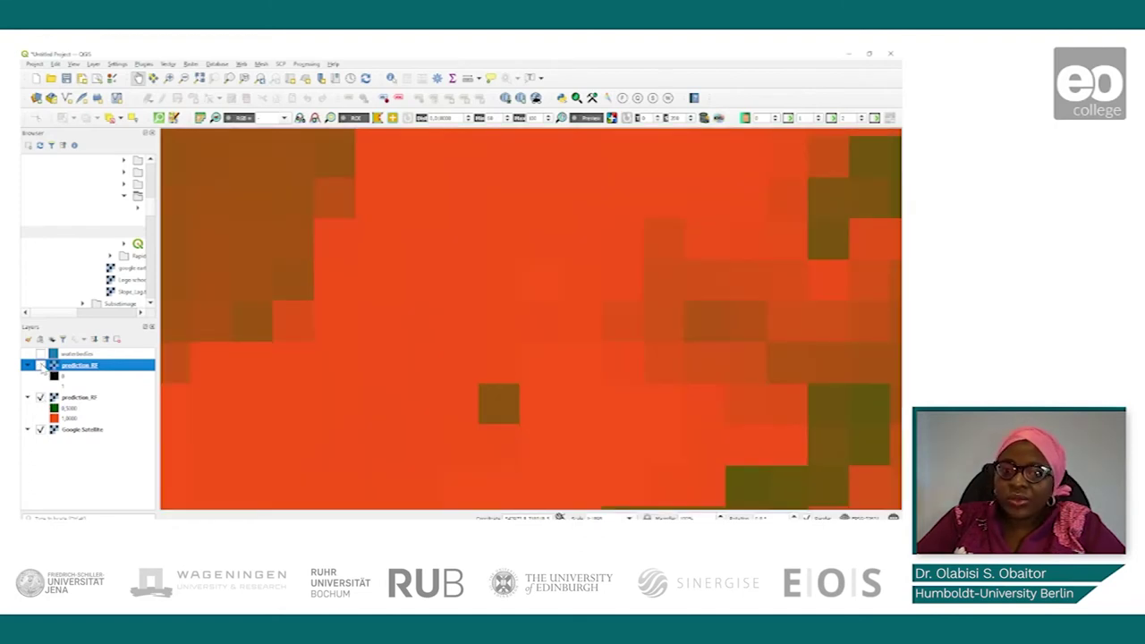
pyautogui.click(41, 366)
pyautogui.click(40, 396)
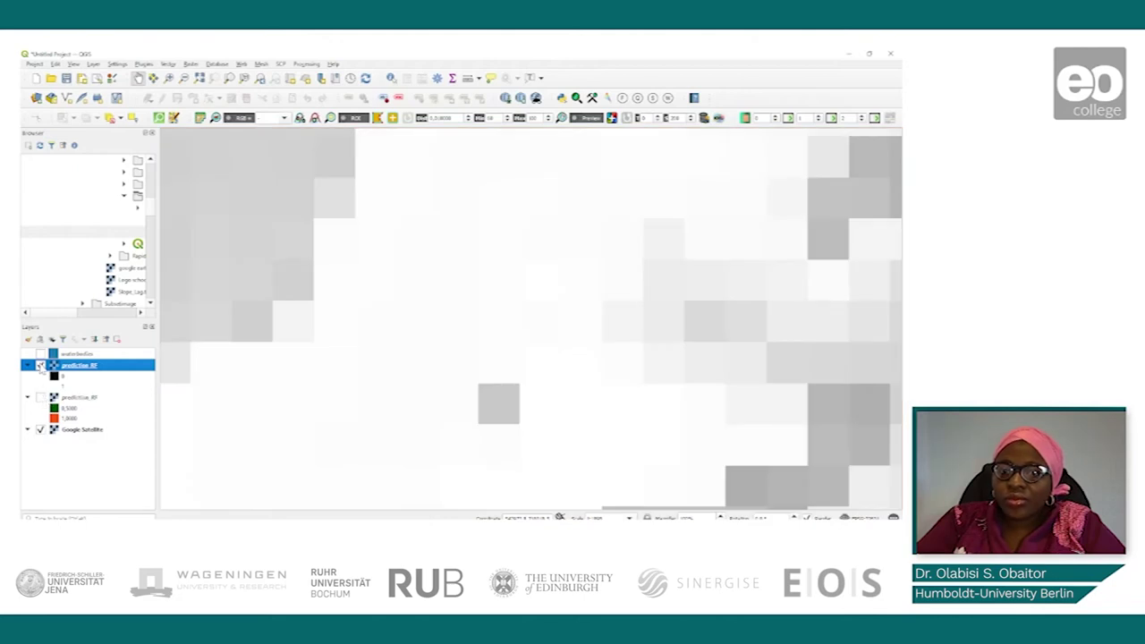
pyautogui.click(40, 366)
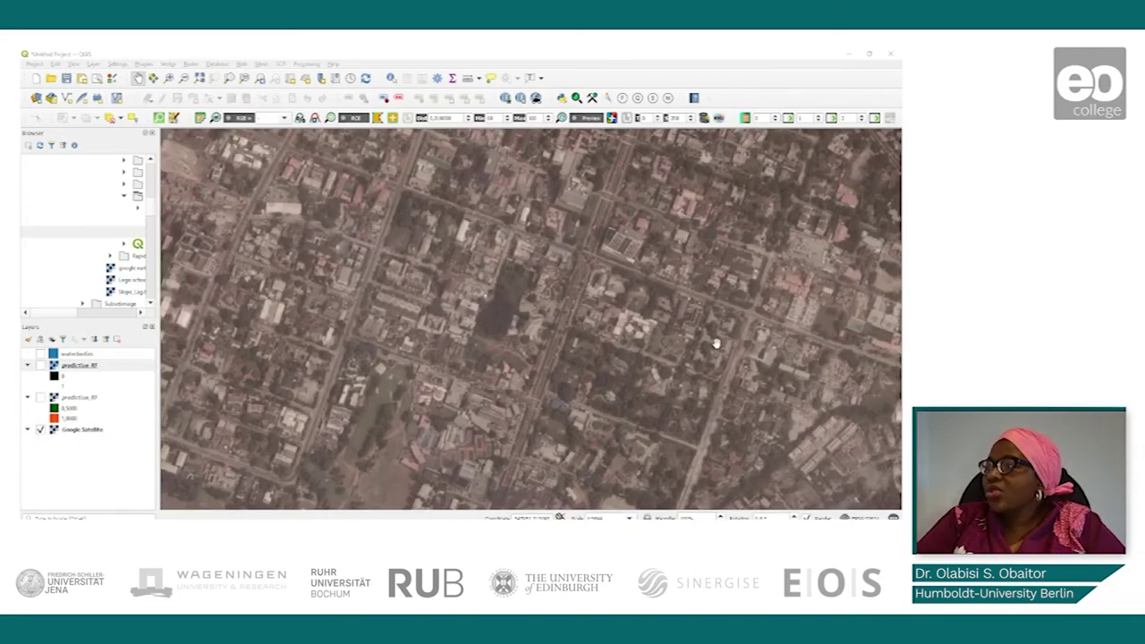
pyautogui.moveTo(568, 376); pyautogui.dragTo(565, 354)
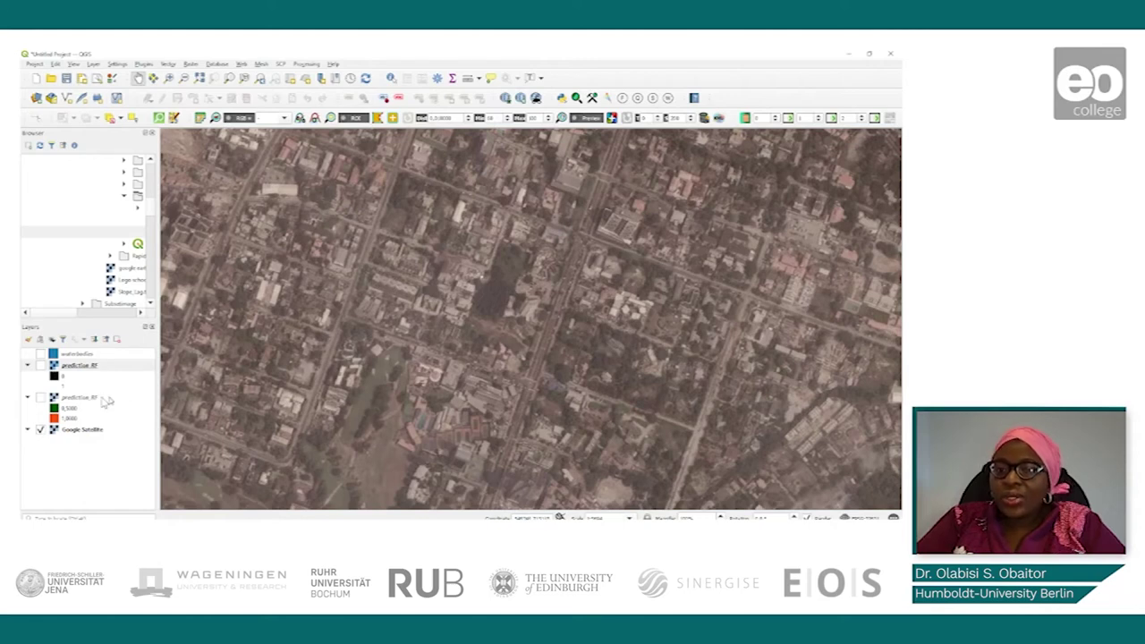
pyautogui.click(40, 366)
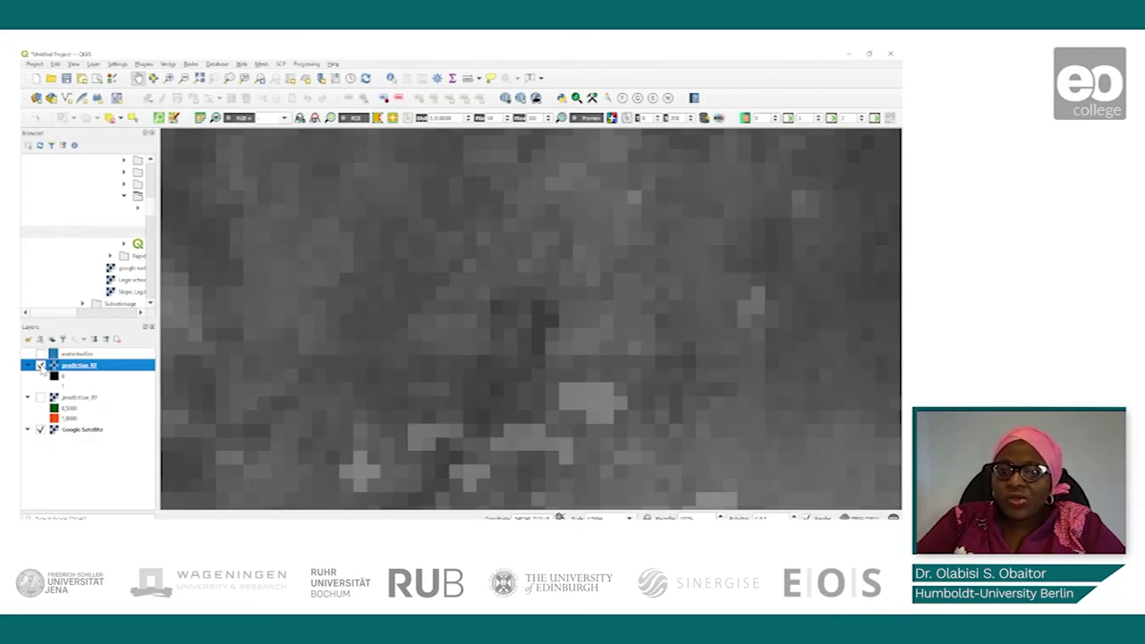
pyautogui.click(39, 365)
pyautogui.click(39, 397)
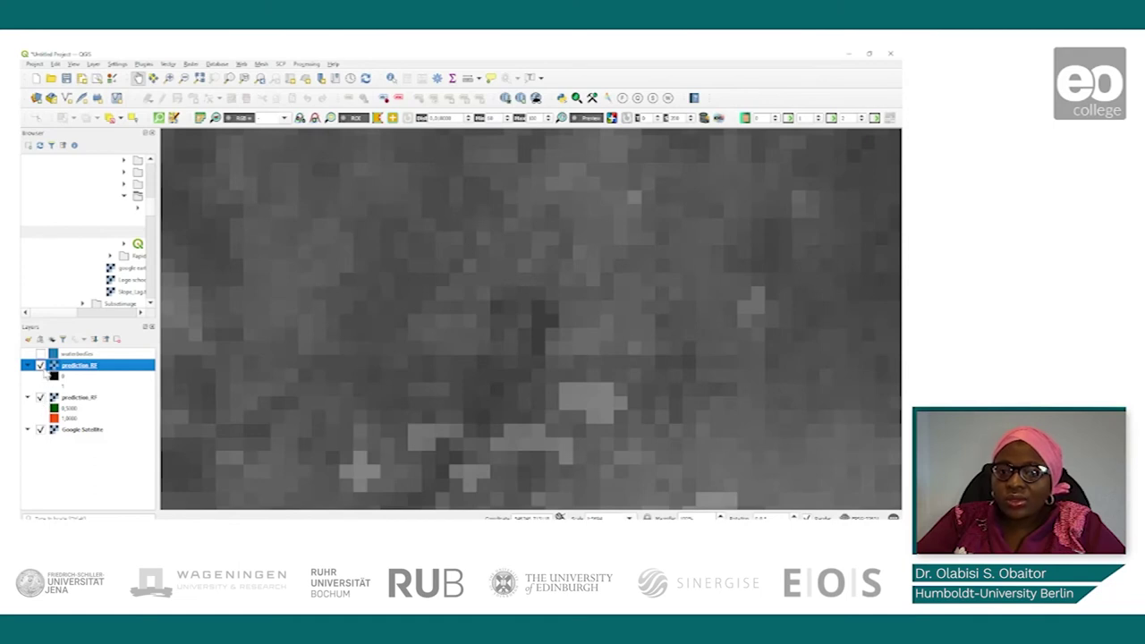
pyautogui.click(40, 365)
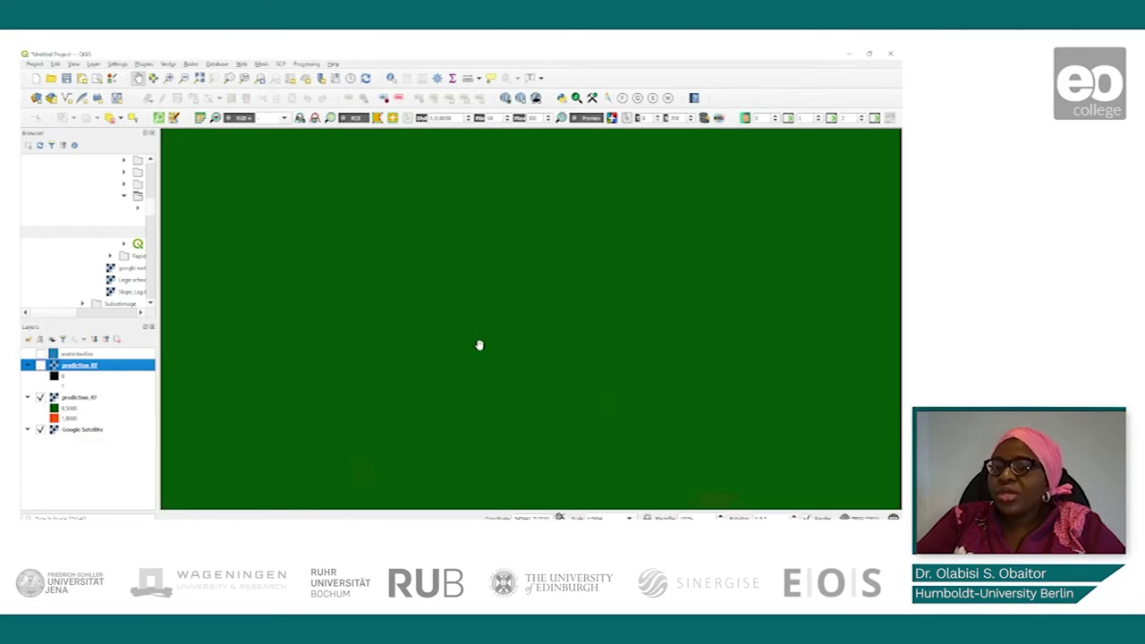
pyautogui.click(39, 366)
pyautogui.click(40, 366)
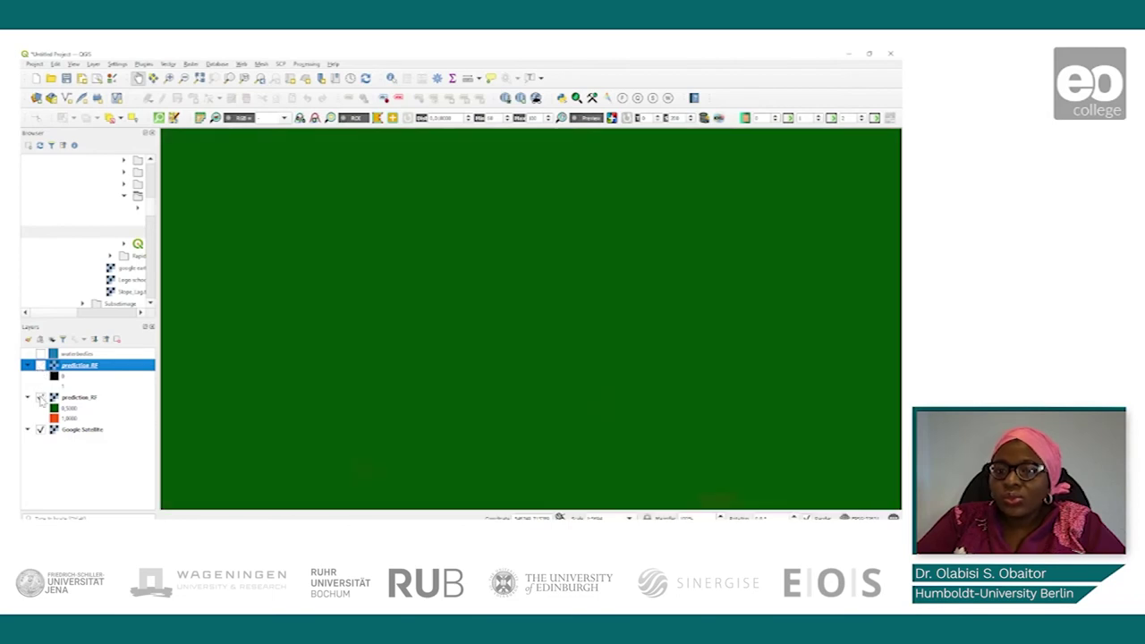
pyautogui.click(39, 397)
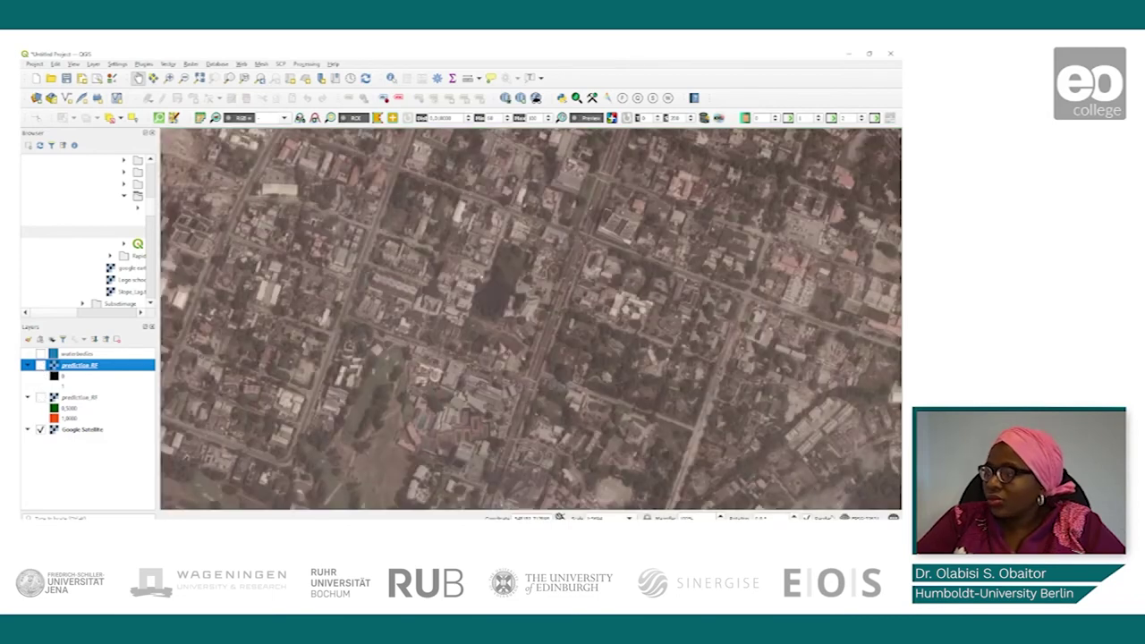
# Pan east across Lagos and zoom out toward the wider city extent
pyautogui.moveTo(771, 340); pyautogui.dragTo(546, 328)
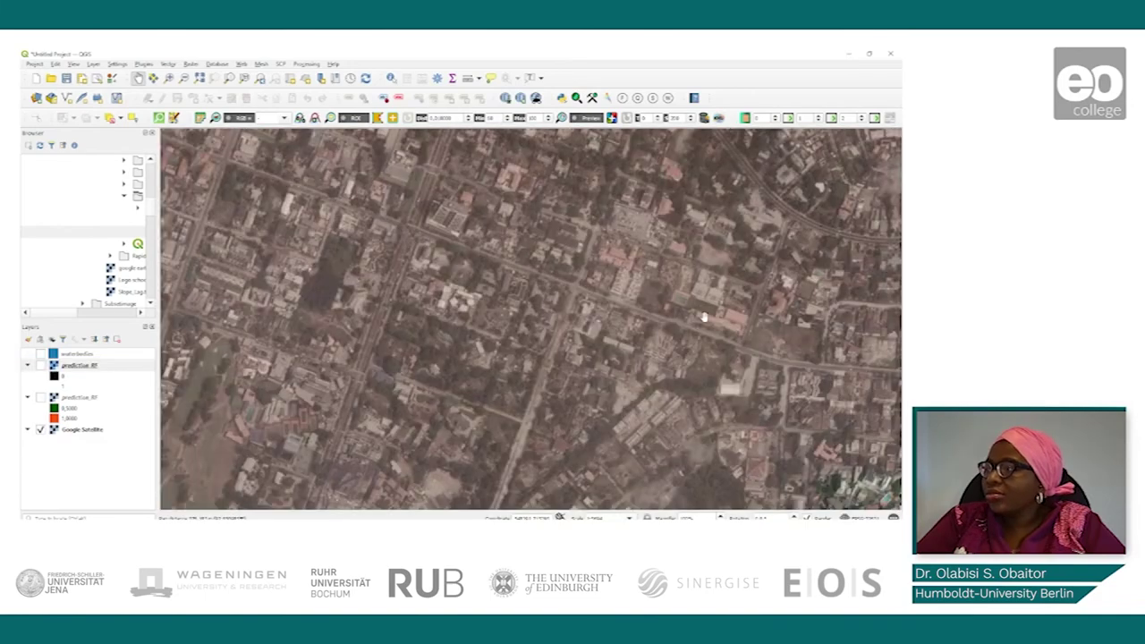
pyautogui.moveTo(662, 318); pyautogui.dragTo(505, 320)
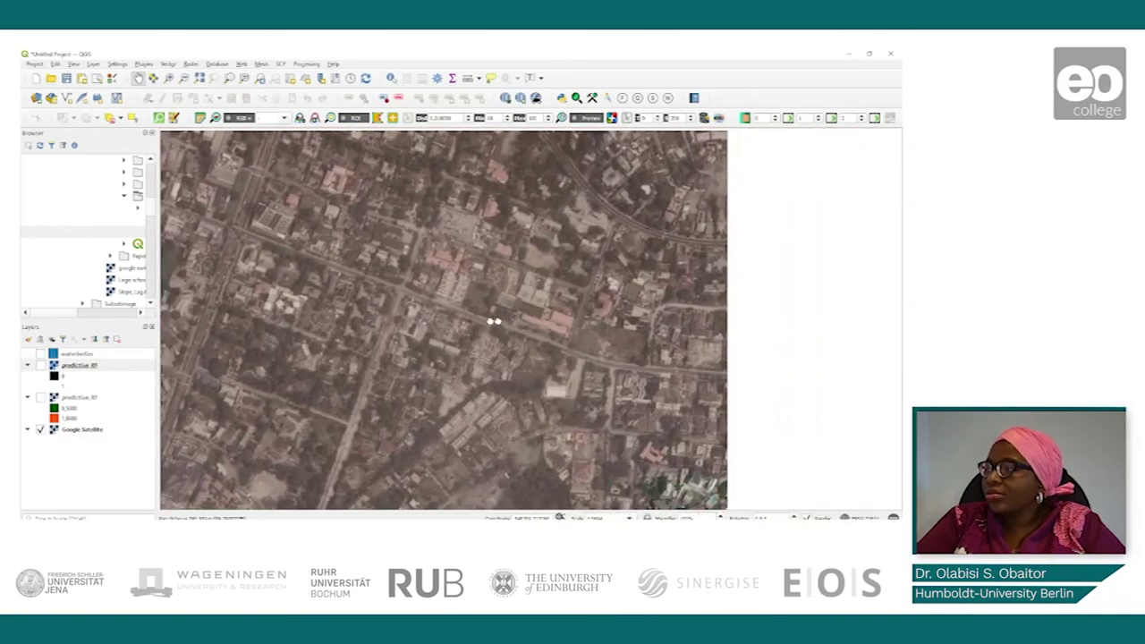
pyautogui.scroll(-1, 670, 326)
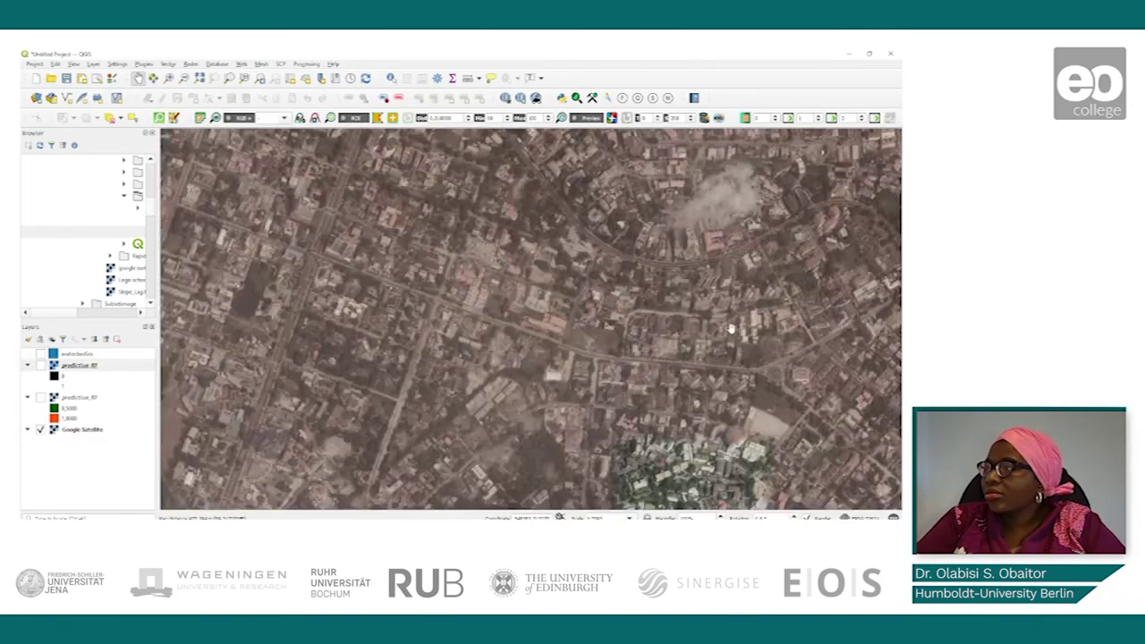
pyautogui.moveTo(731, 329); pyautogui.dragTo(511, 286)
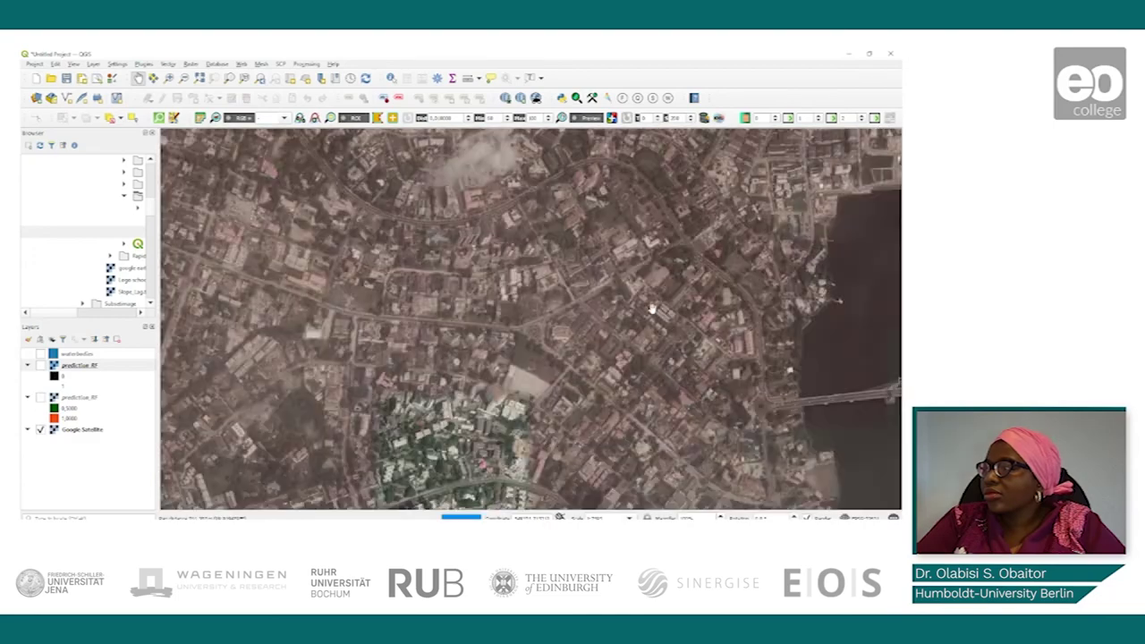
pyautogui.moveTo(670, 313); pyautogui.dragTo(775, 256)
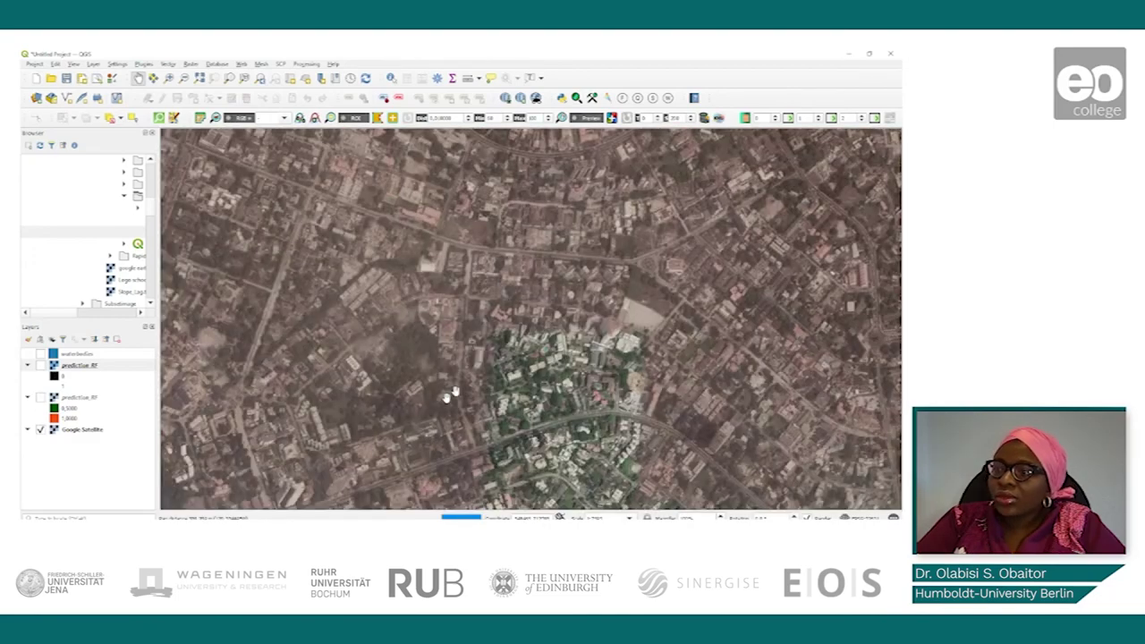
pyautogui.moveTo(452, 354); pyautogui.dragTo(473, 253)
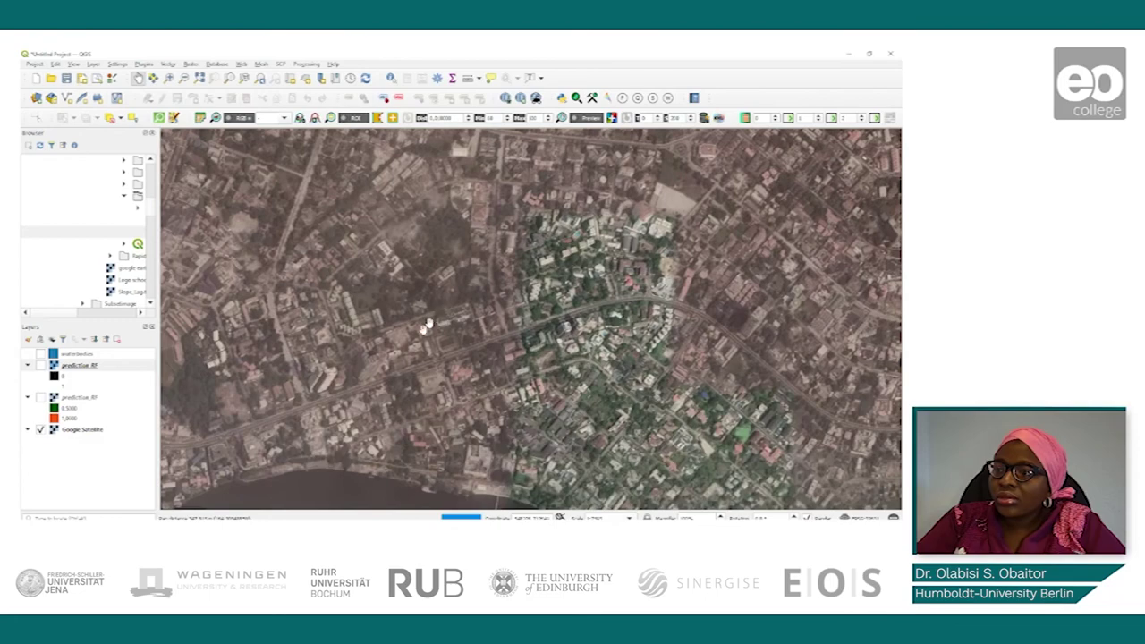
# Zoom in and centre the view on the housing estate beside open green land
pyautogui.click(569, 346)
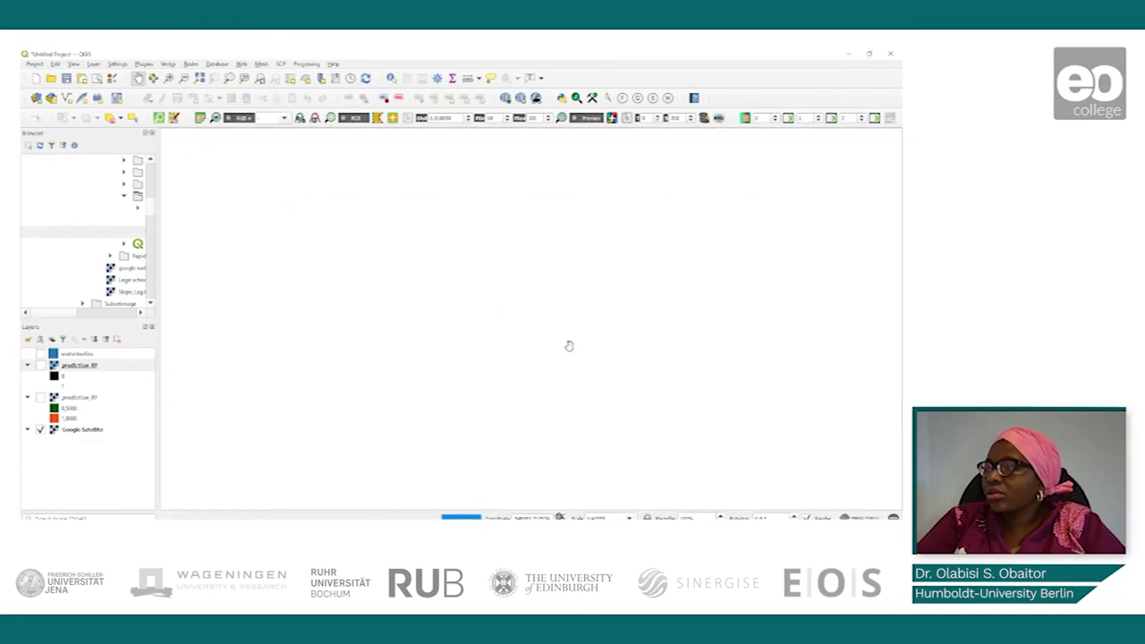
pyautogui.moveTo(658, 352); pyautogui.dragTo(307, 332)
pyautogui.scroll(-1, 380, 340)
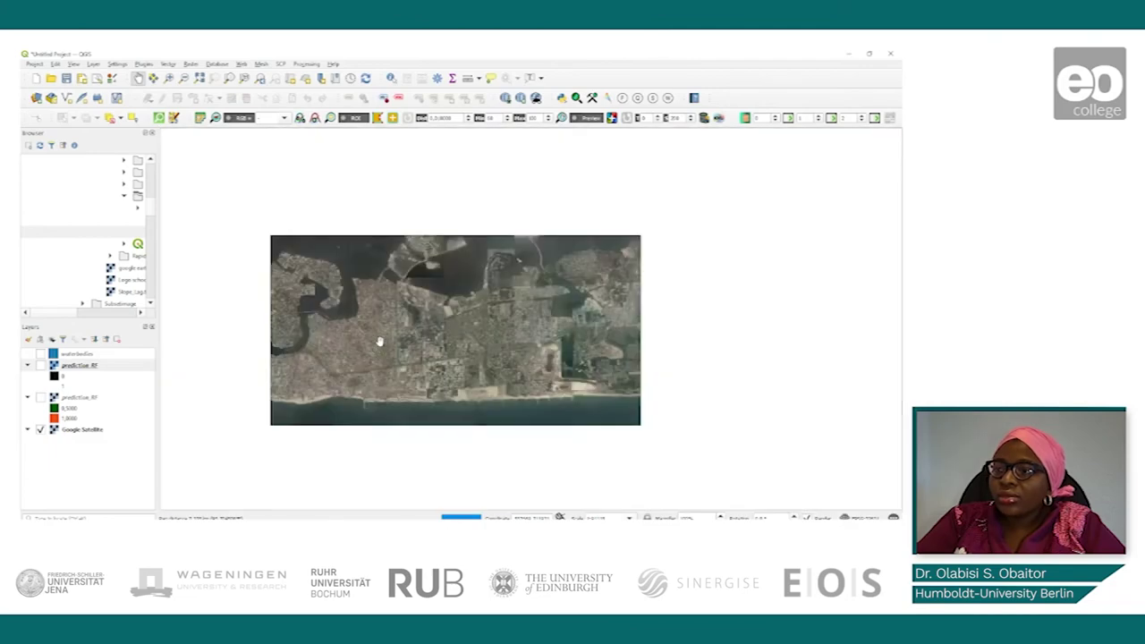
pyautogui.scroll(3, 380, 341)
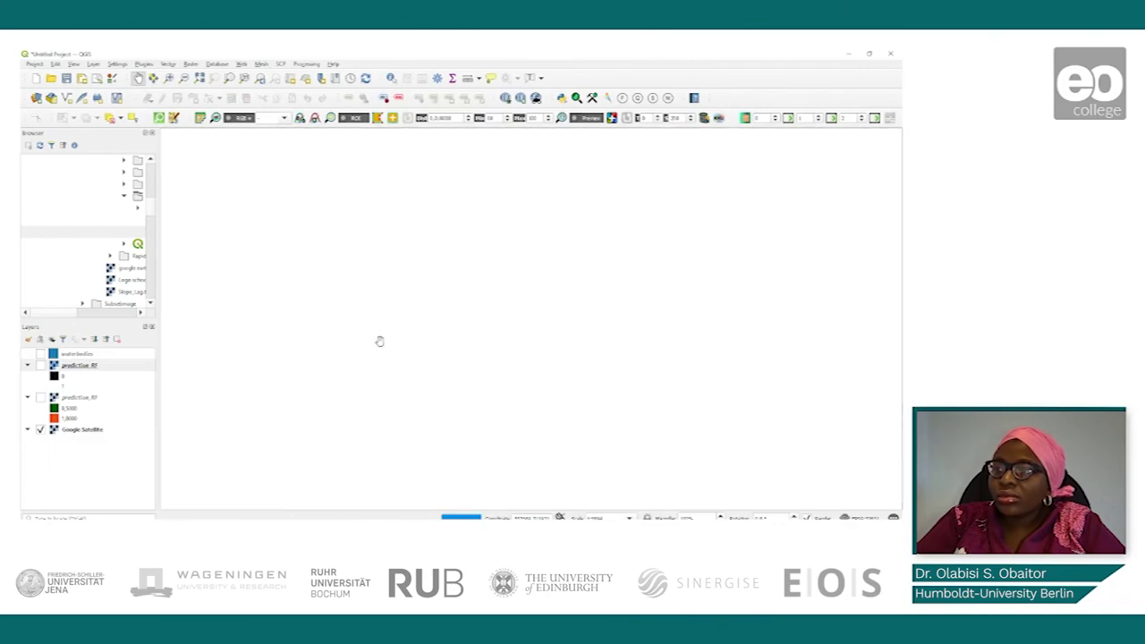
pyautogui.scroll(-2, 379, 341)
pyautogui.scroll(3, 414, 337)
pyautogui.moveTo(464, 315); pyautogui.dragTo(405, 302)
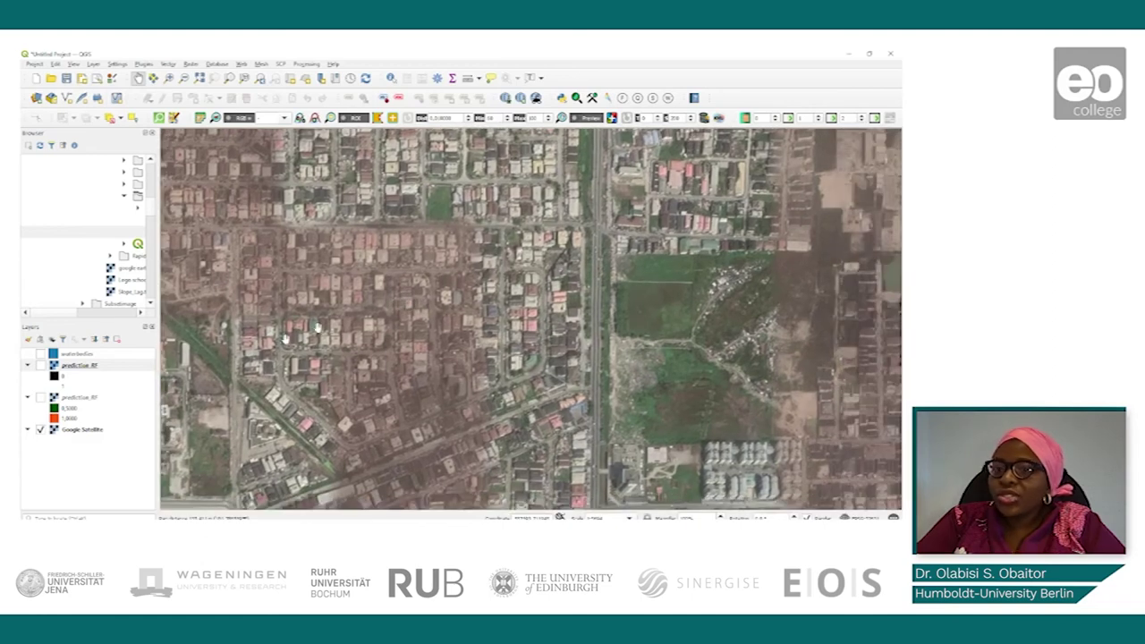
pyautogui.click(39, 366)
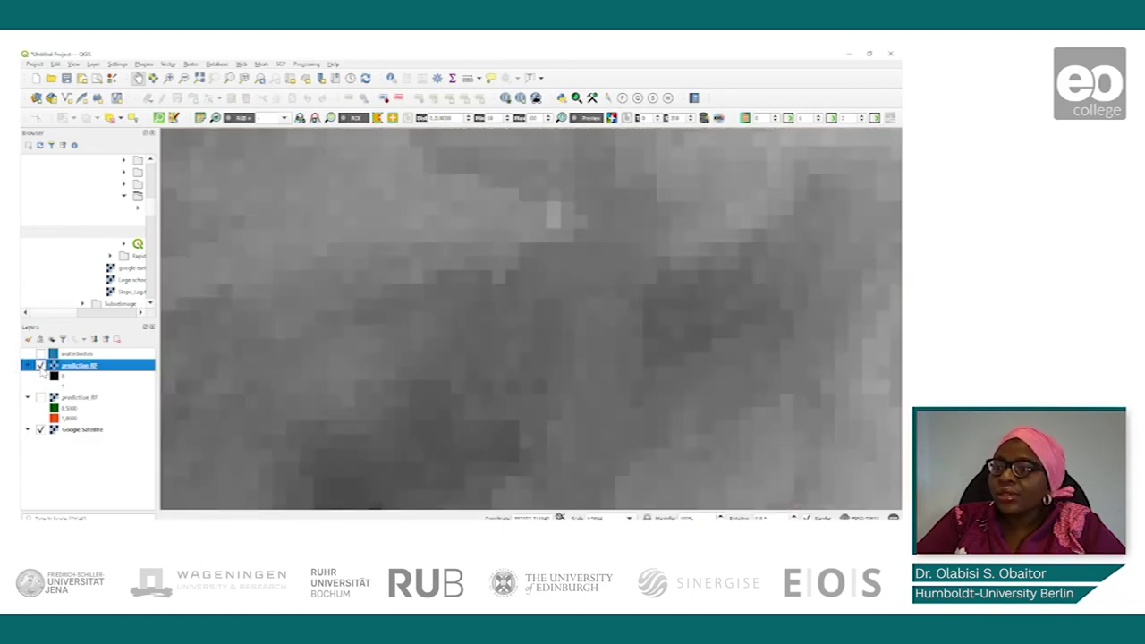
pyautogui.click(40, 397)
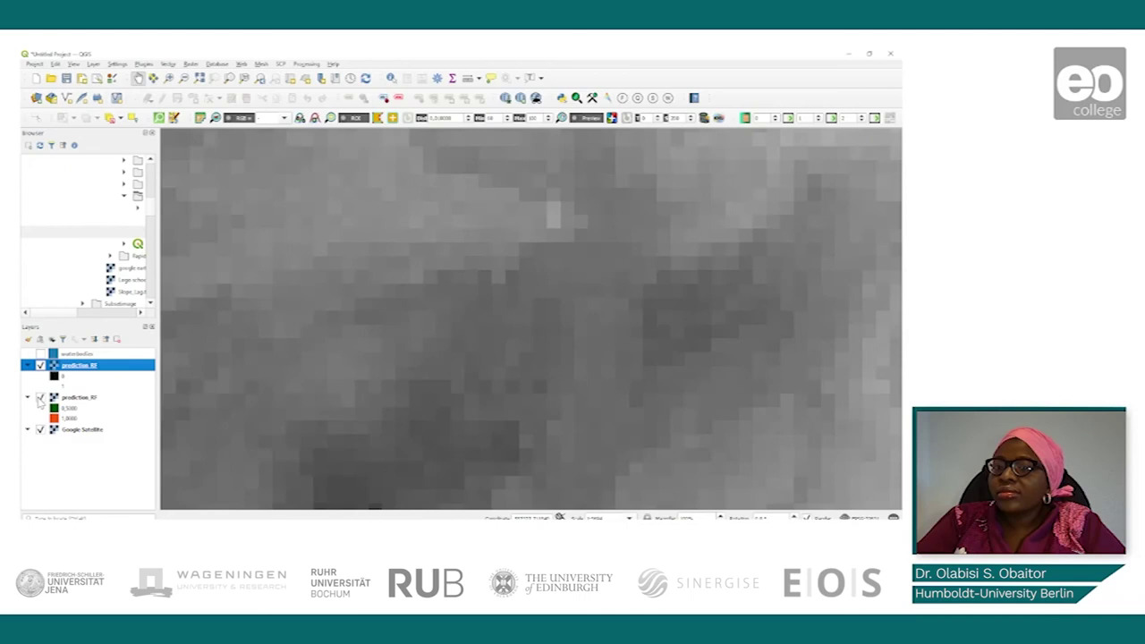
pyautogui.click(40, 365)
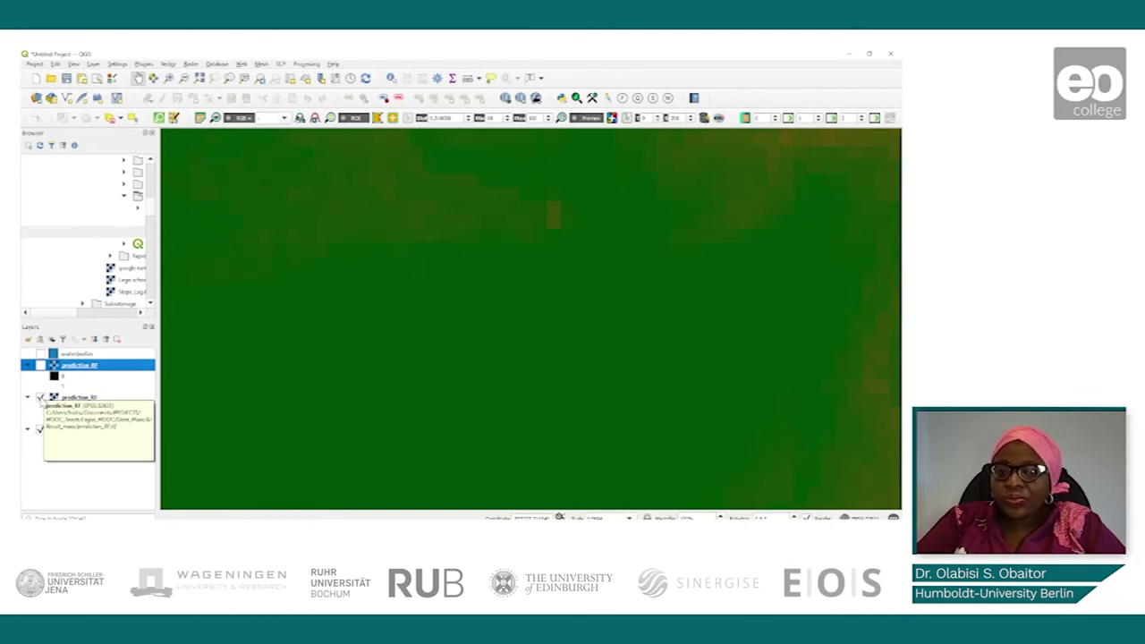
pyautogui.click(39, 398)
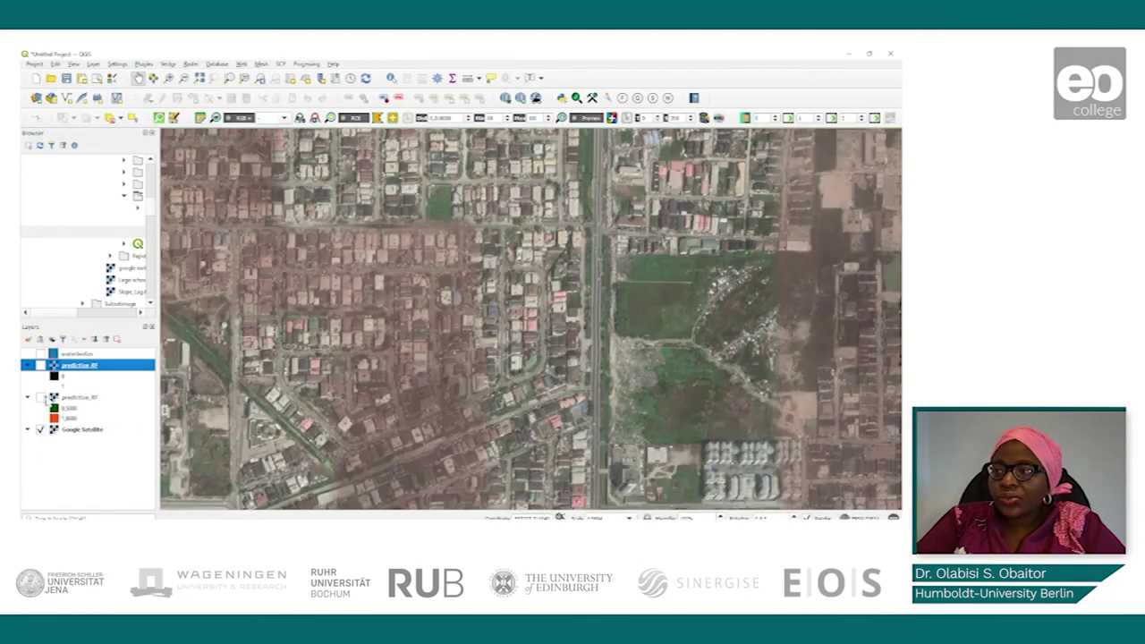